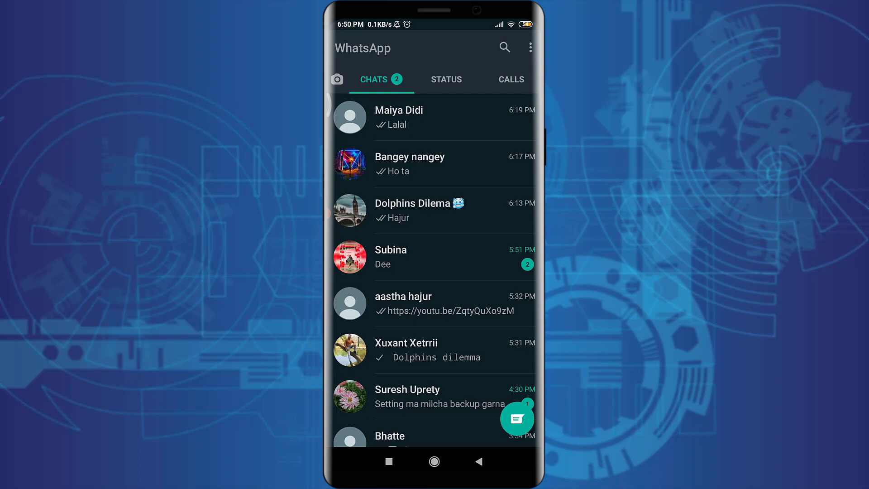
{"action": "scroll", "coordinate": [434, 271], "scroll_direction": "down", "scroll_amount": 5}
Step: Open the Bhatte chat and send the plain message 'Close ones'
{"action": "left_click", "coordinate": [421, 252]}
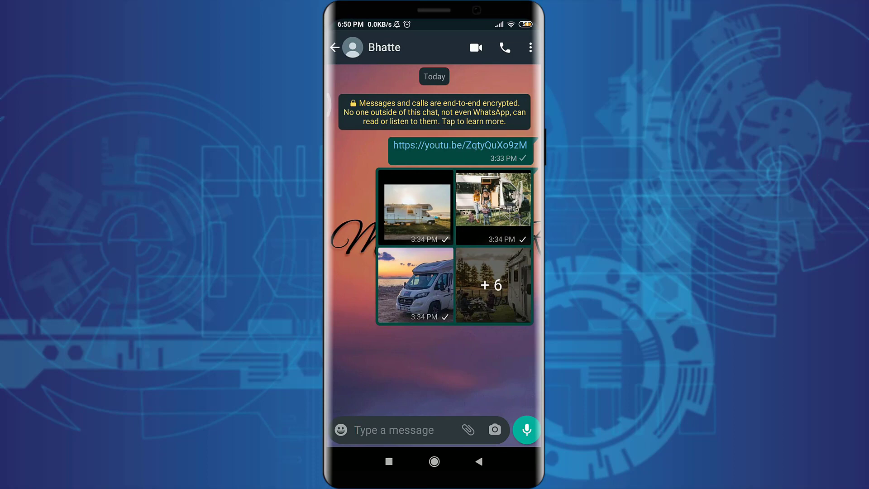
{"action": "left_click", "coordinate": [393, 429]}
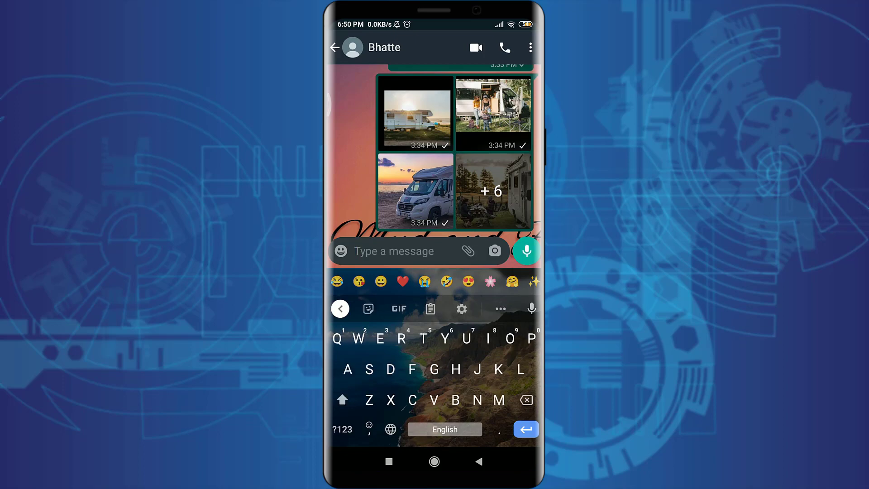
{"action": "left_click", "coordinate": [342, 400]}
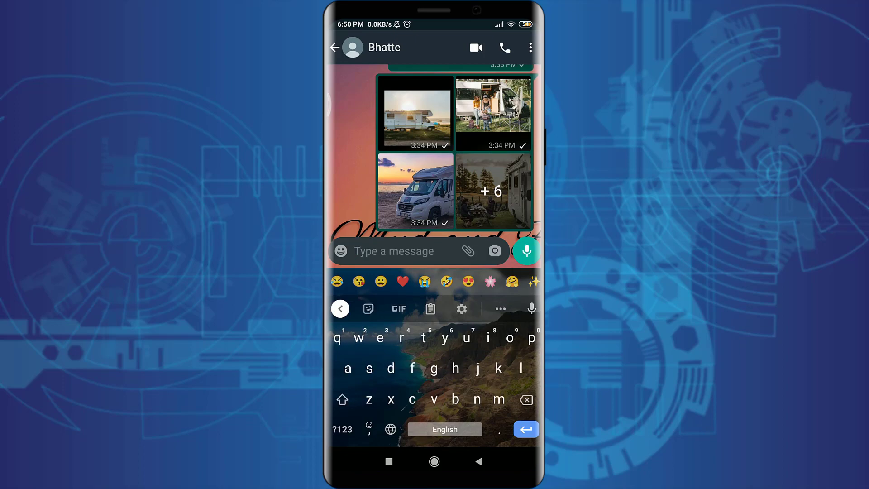
{"action": "type", "text": "Close ones"}
{"action": "left_click", "coordinate": [526, 250]}
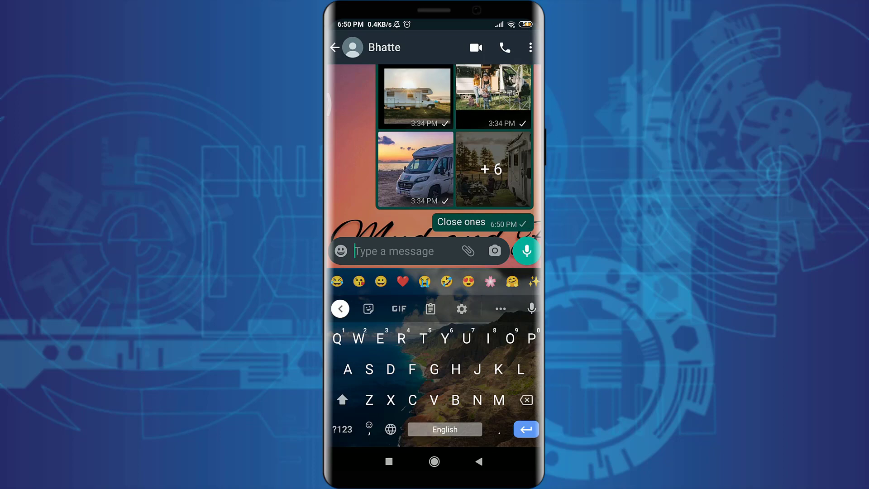
Step: Send '*closed ones*' wrapped in asterisks so it appears bold
{"action": "left_click", "coordinate": [342, 428]}
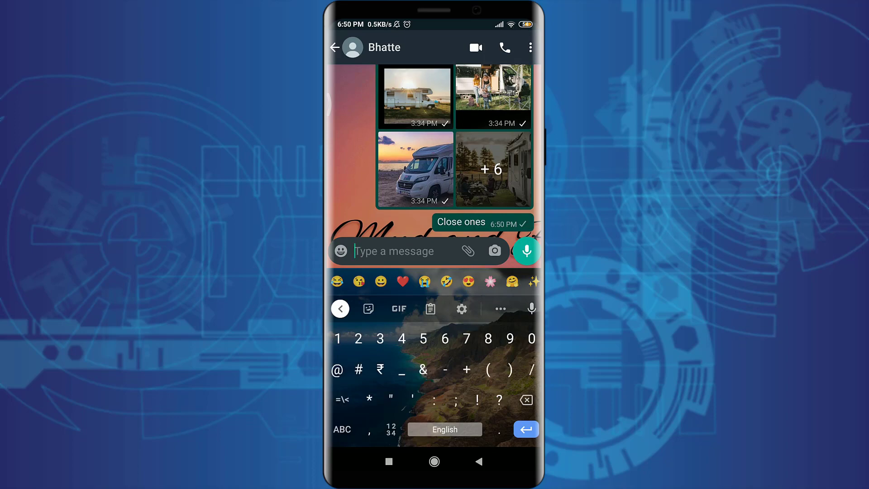
{"action": "type", "text": "*"}
{"action": "left_click", "coordinate": [343, 429]}
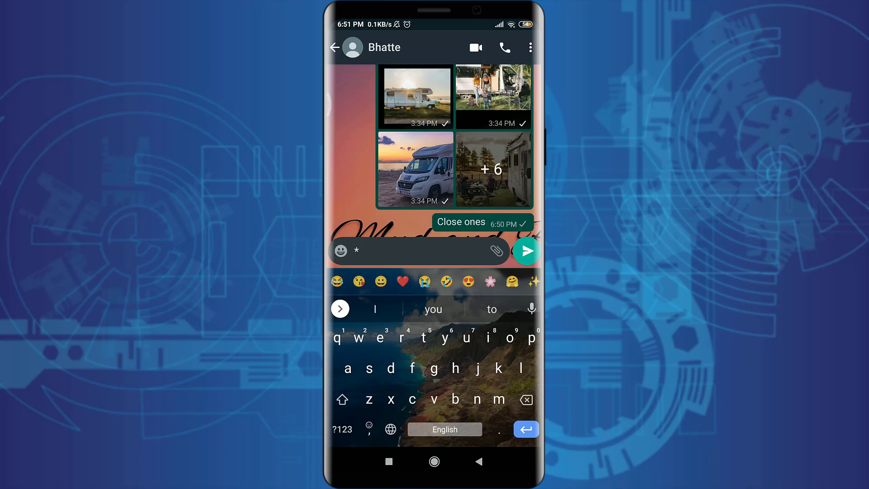
{"action": "type", "text": "clo"}
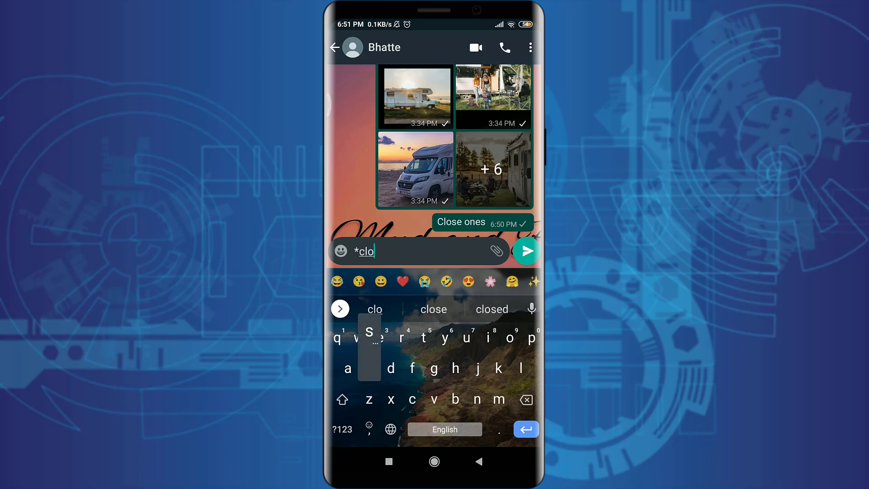
{"action": "type", "text": "se"}
{"action": "left_click", "coordinate": [433, 309]}
{"action": "left_click", "coordinate": [375, 309]}
{"action": "left_click", "coordinate": [342, 429]}
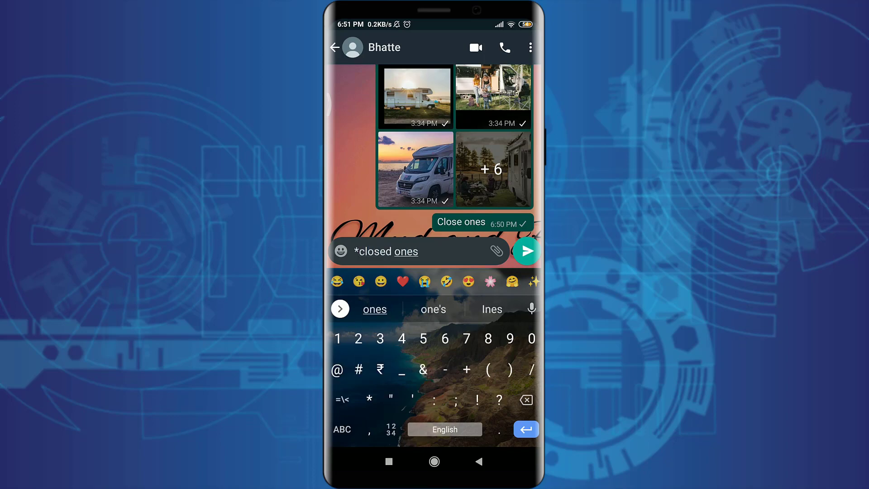
{"action": "type", "text": "*"}
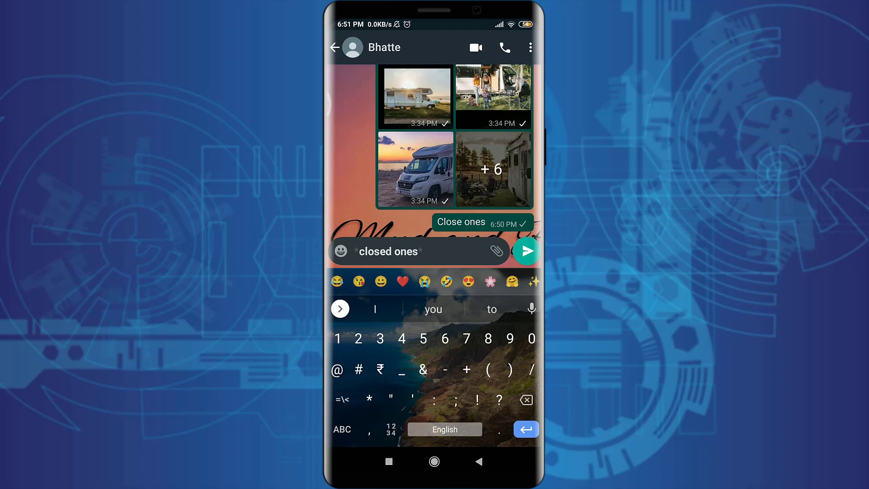
{"action": "left_click", "coordinate": [527, 250]}
{"action": "left_click", "coordinate": [342, 429]}
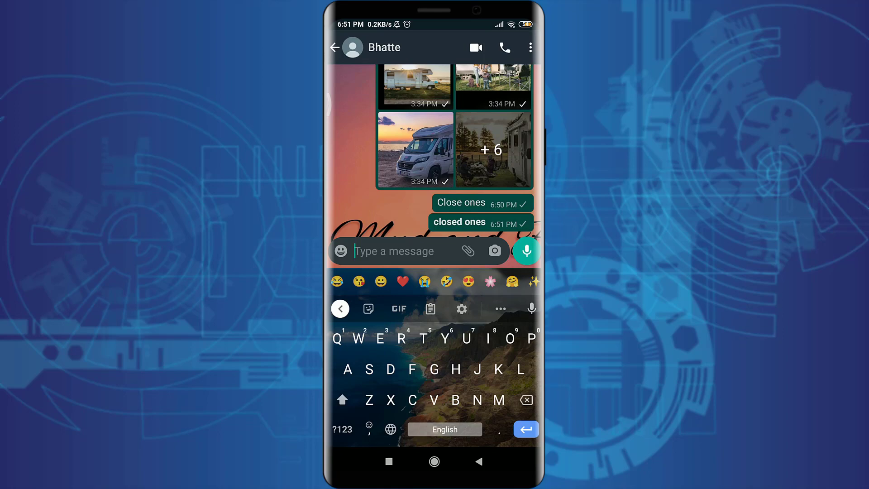
Step: Send '_closed ones_' wrapped in underscores so it appears italic
{"action": "left_click", "coordinate": [342, 430]}
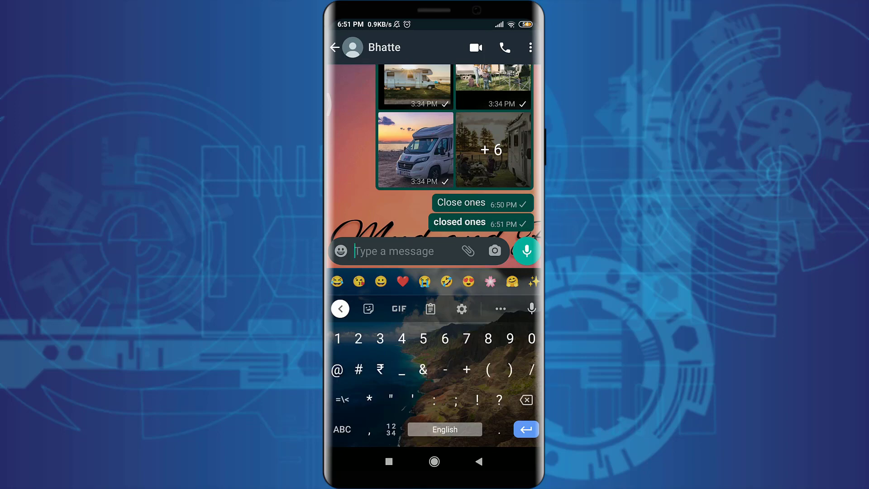
{"action": "type", "text": "_"}
{"action": "left_click", "coordinate": [342, 428]}
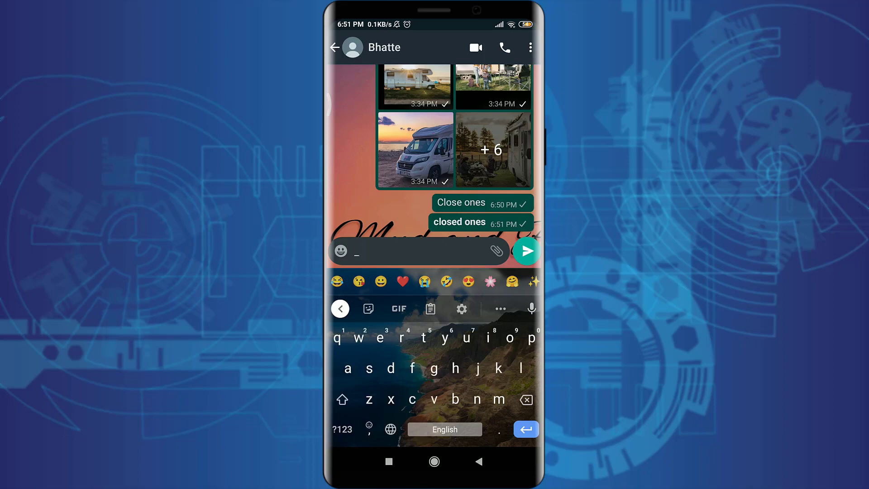
{"action": "type", "text": "close"}
{"action": "type", "text": "d ones"}
{"action": "left_click", "coordinate": [342, 430]}
{"action": "type", "text": "_"}
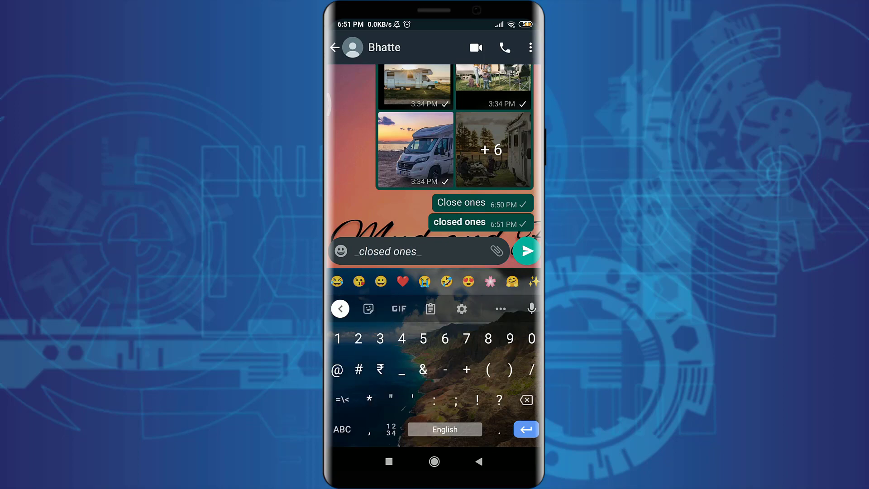
{"action": "left_click", "coordinate": [527, 251]}
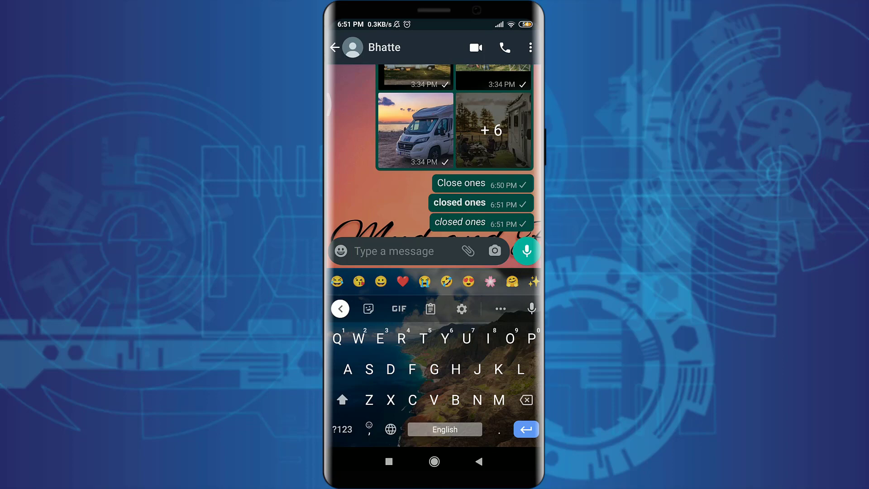
Step: Send '```closed ones```' wrapped in triple backticks so it appears monospace
{"action": "left_click", "coordinate": [342, 430]}
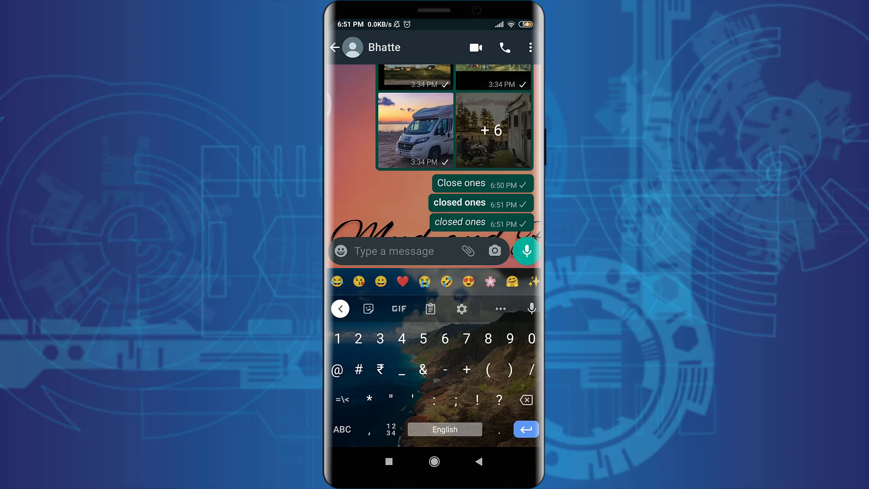
{"action": "left_click", "coordinate": [342, 399]}
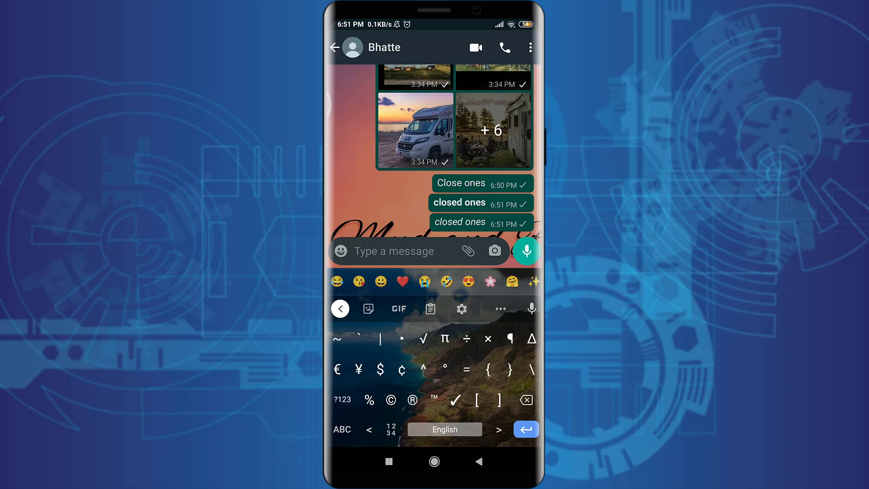
{"action": "left_click", "coordinate": [343, 399]}
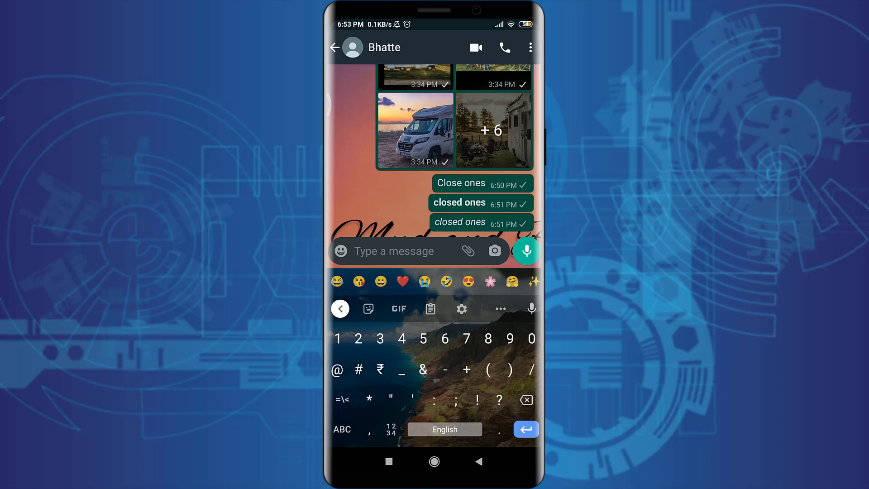
{"action": "left_click", "coordinate": [342, 399]}
{"action": "type", "text": "``"}
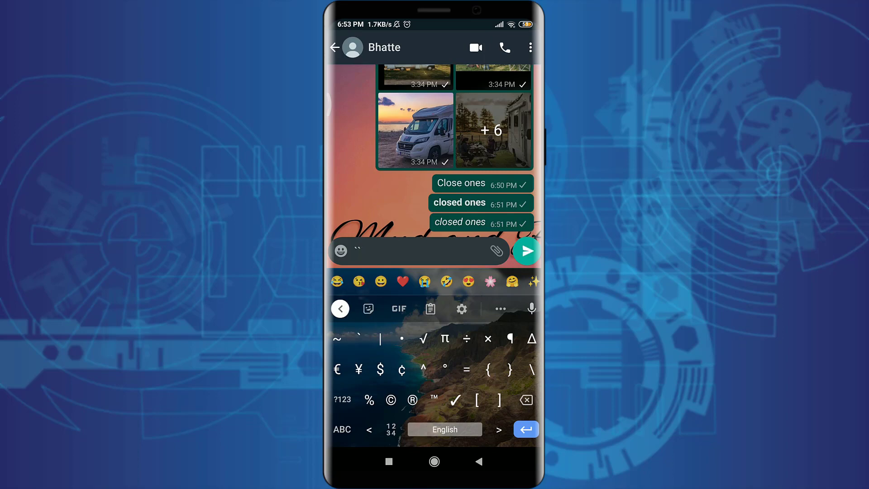
{"action": "type", "text": "`"}
{"action": "left_click", "coordinate": [342, 430]}
{"action": "type", "text": "cl"}
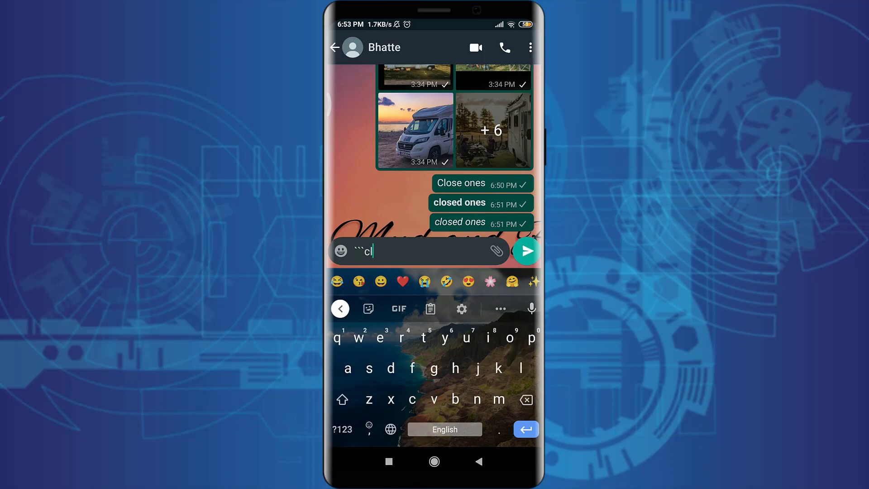
{"action": "type", "text": "ode"}
{"action": "left_click", "coordinate": [434, 309]}
{"action": "left_click", "coordinate": [342, 429]}
{"action": "left_click", "coordinate": [342, 399]}
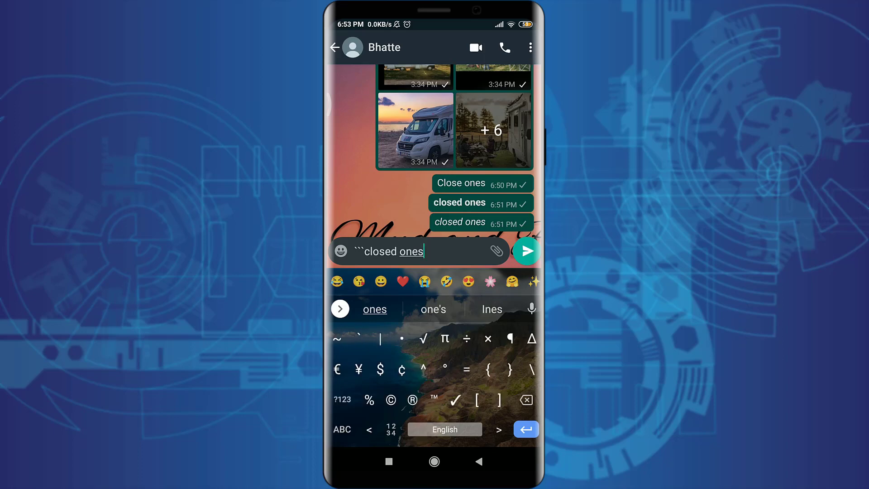
{"action": "type", "text": "```"}
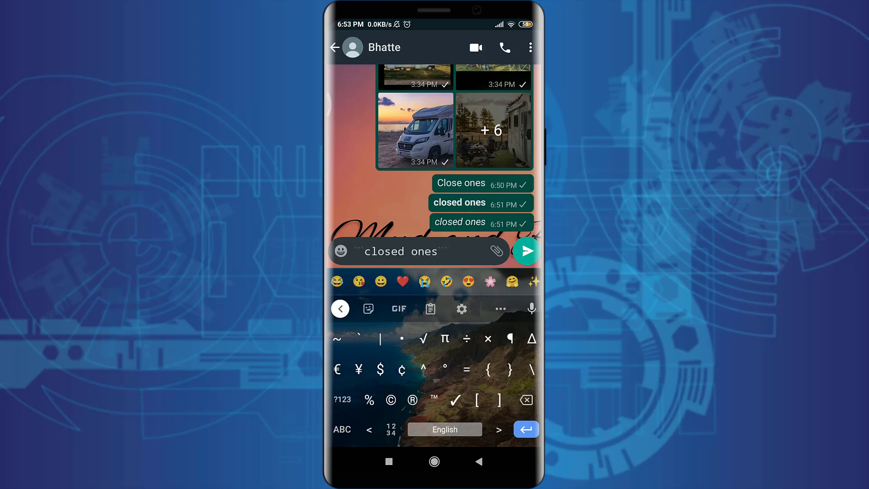
{"action": "left_click", "coordinate": [527, 250]}
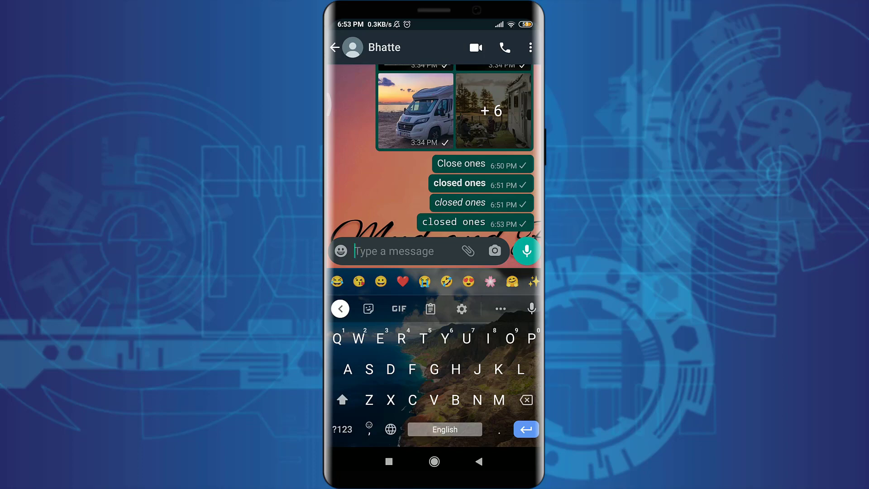
Step: Send '~closed ones~' wrapped in tildes so it appears struck through
{"action": "left_click", "coordinate": [342, 429]}
{"action": "left_click", "coordinate": [342, 399]}
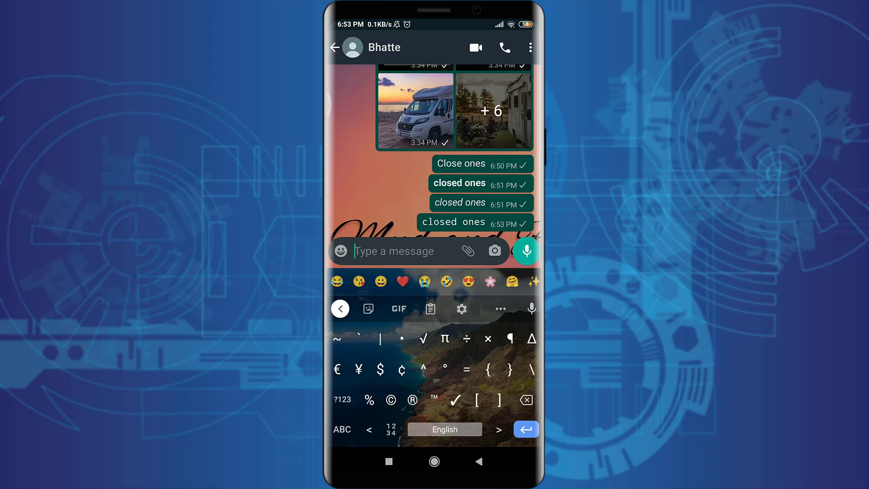
{"action": "type", "text": "~"}
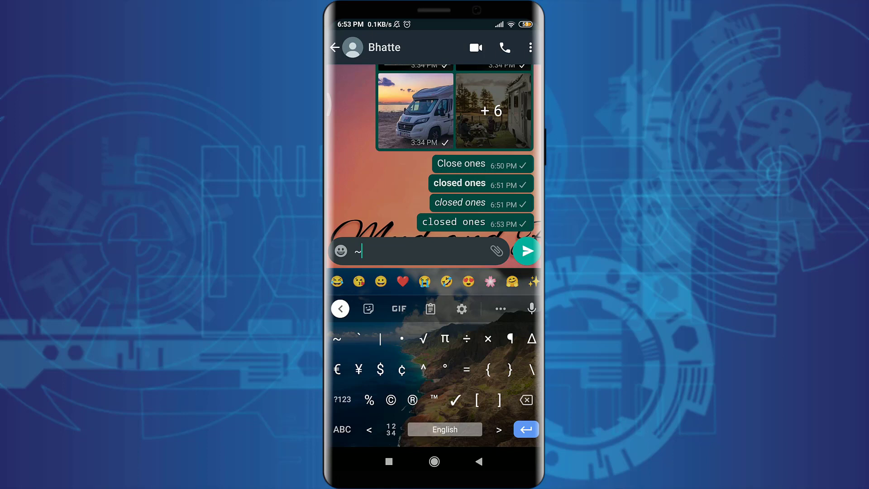
{"action": "left_click", "coordinate": [342, 429]}
{"action": "type", "text": "closed "}
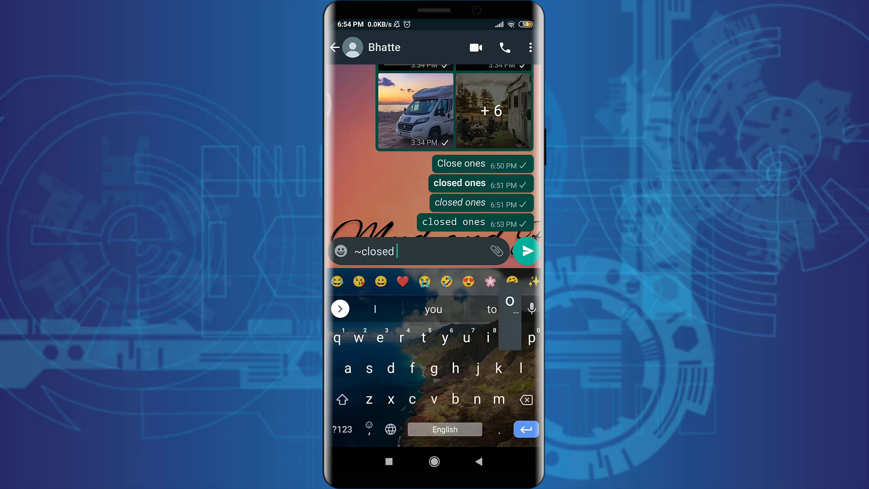
{"action": "type", "text": "ones"}
{"action": "left_click", "coordinate": [342, 429]}
{"action": "left_click", "coordinate": [342, 399]}
{"action": "type", "text": "~"}
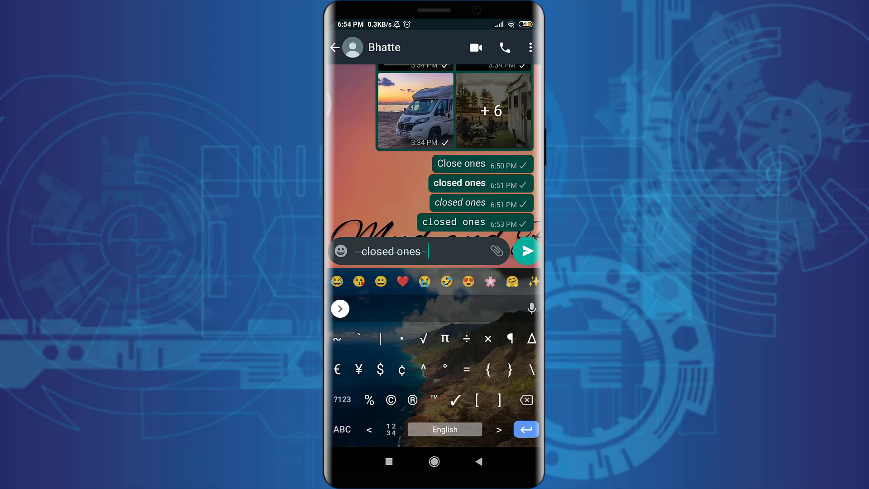
{"action": "left_click", "coordinate": [527, 251]}
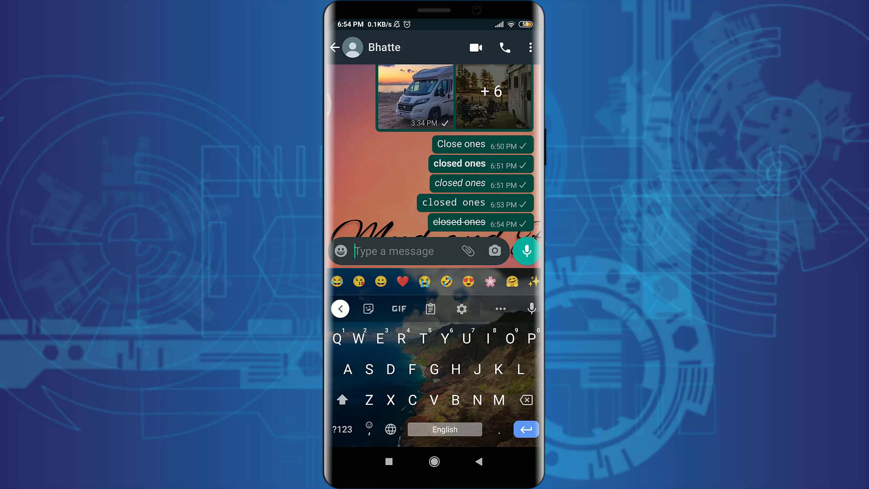
Step: Hide the keyboard to reveal all five 'closed ones' messages
{"action": "left_click", "coordinate": [478, 461]}
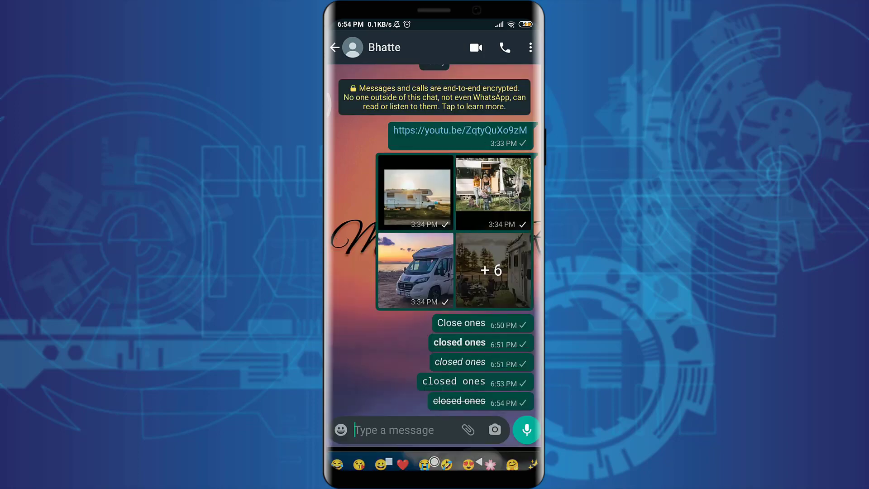